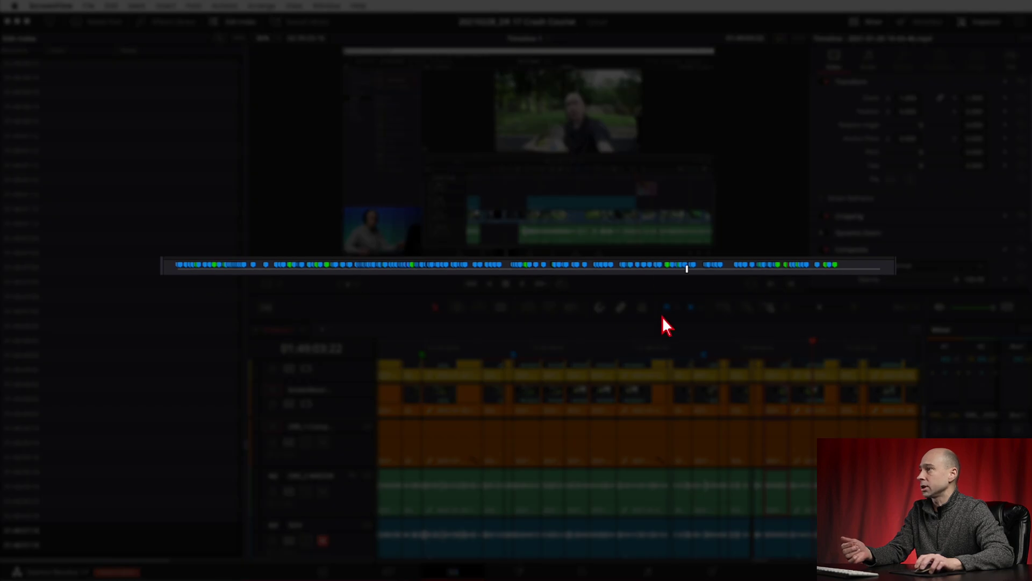
Toggle the Edit Index panel off and back on, and scroll its list to the top
click(721, 306)
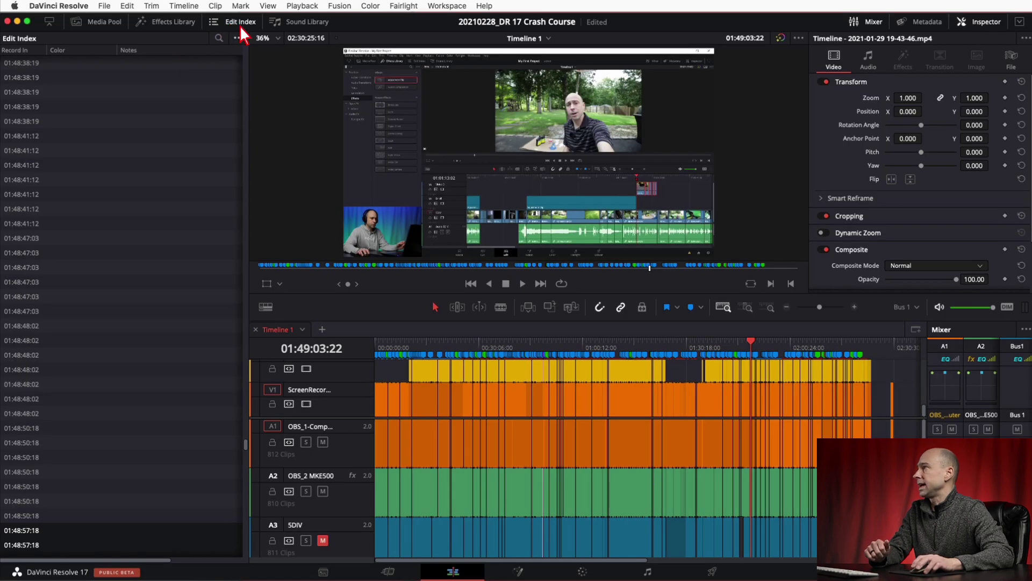
click(240, 25)
click(239, 24)
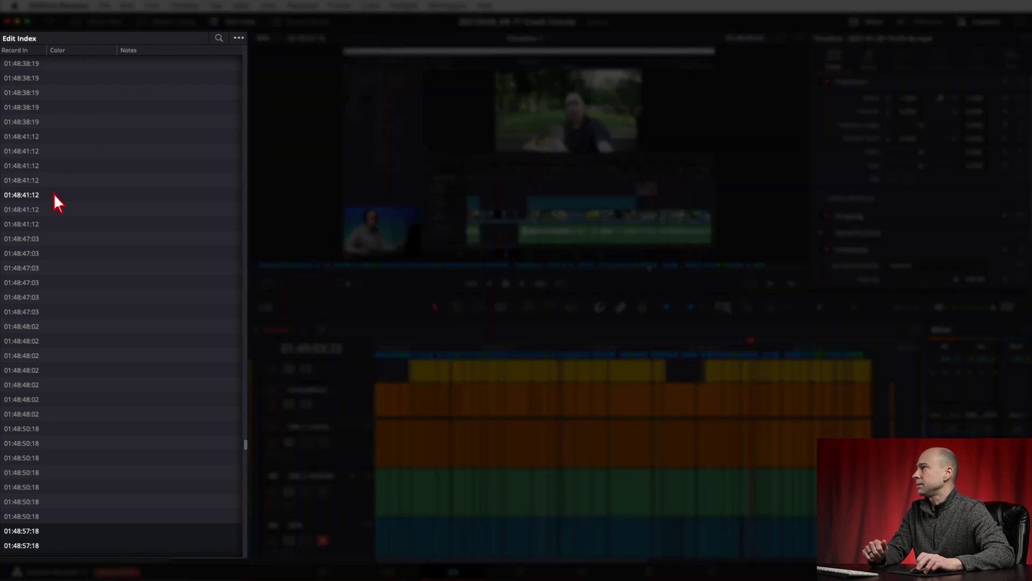
scroll(54, 195, up, 10)
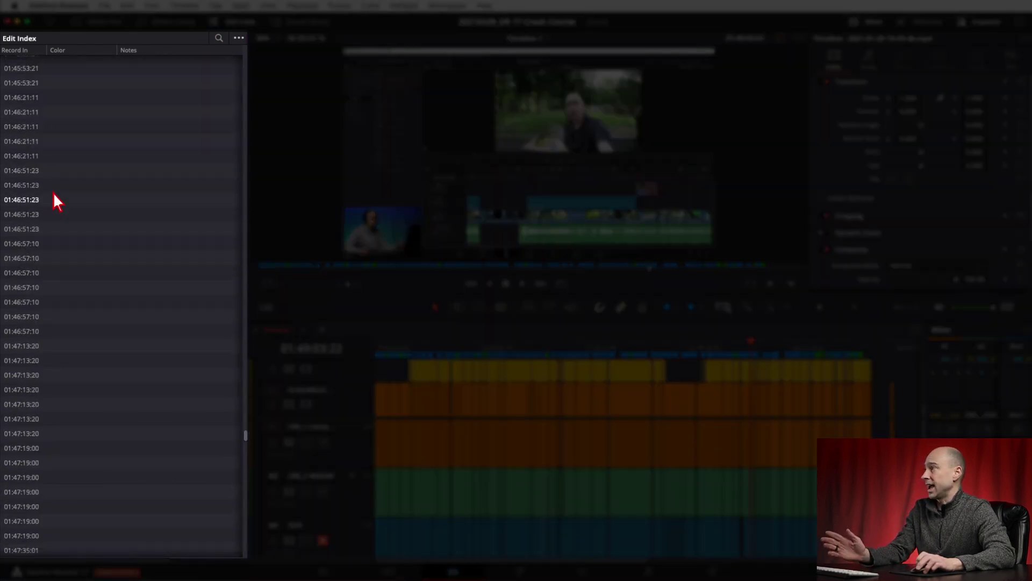
scroll(53, 192, up, 5)
drag(246, 433, 242, 7)
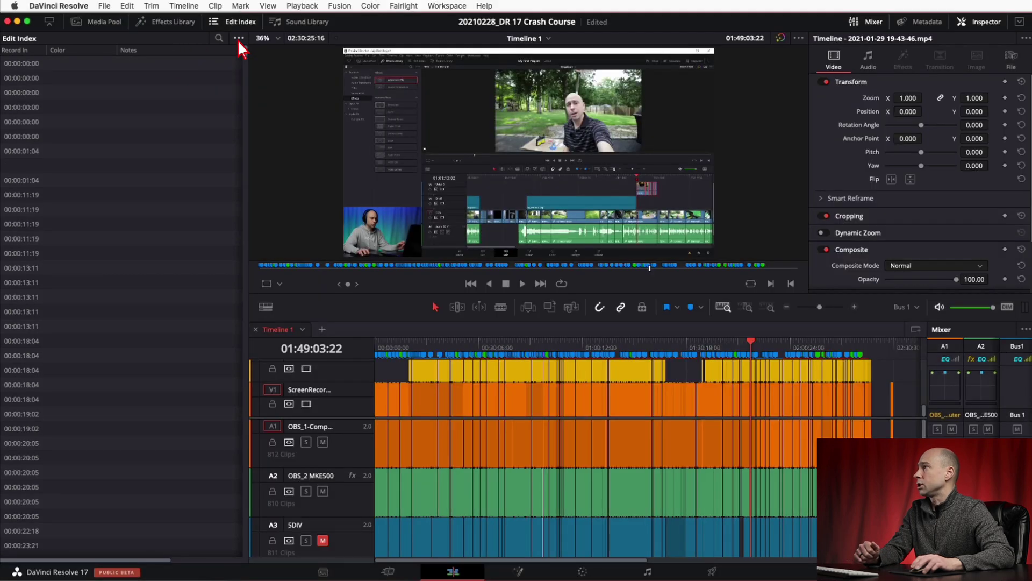
Set the Edit Index to Show Markers > All and check its available columns
click(239, 38)
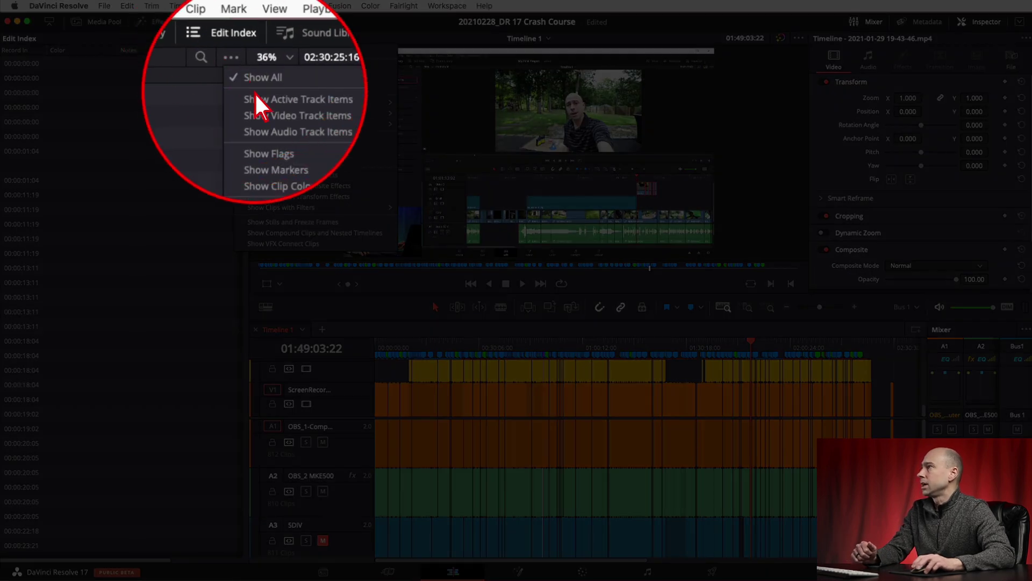
mouse_move(275, 114)
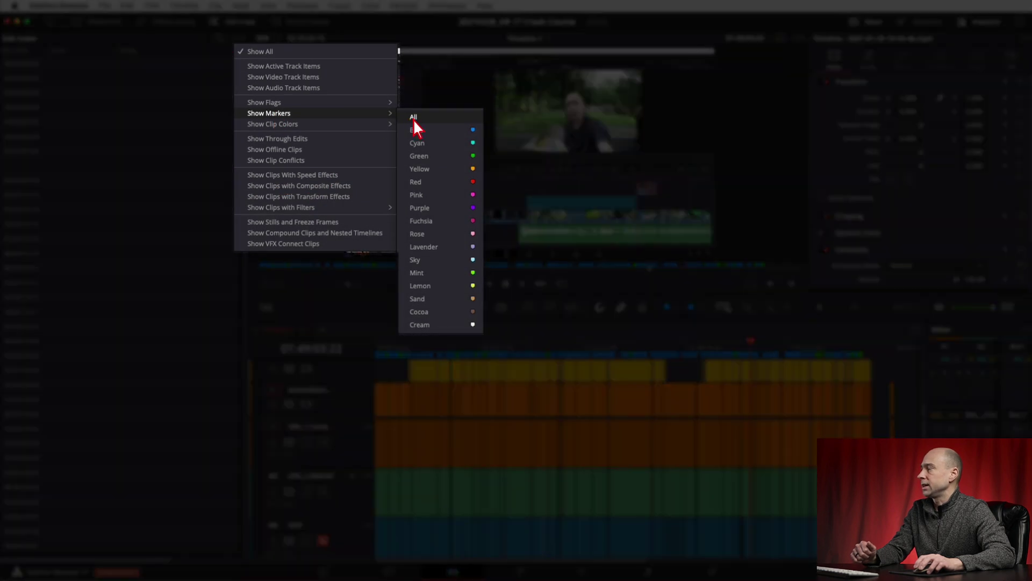
click(413, 118)
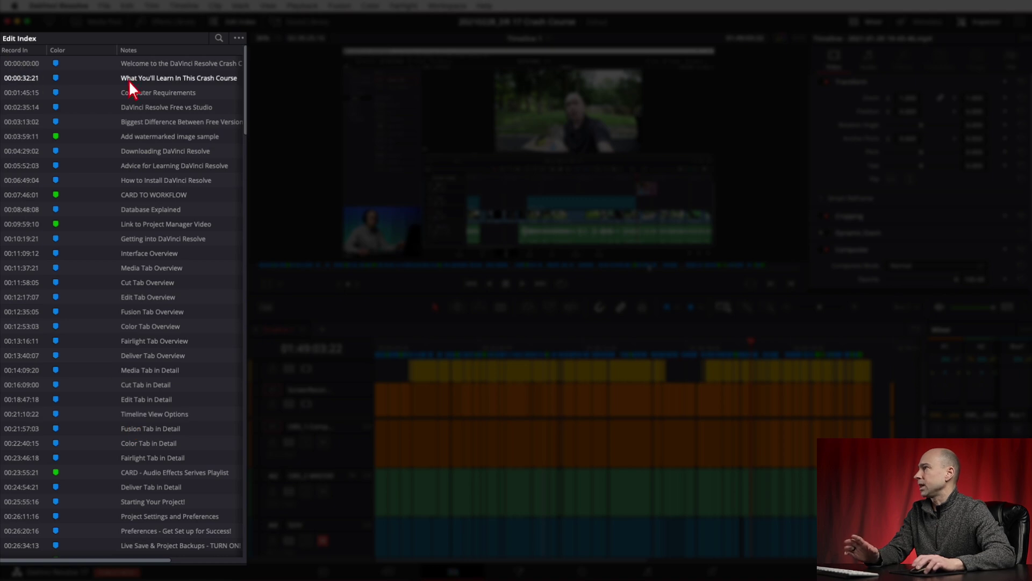
right_click(142, 53)
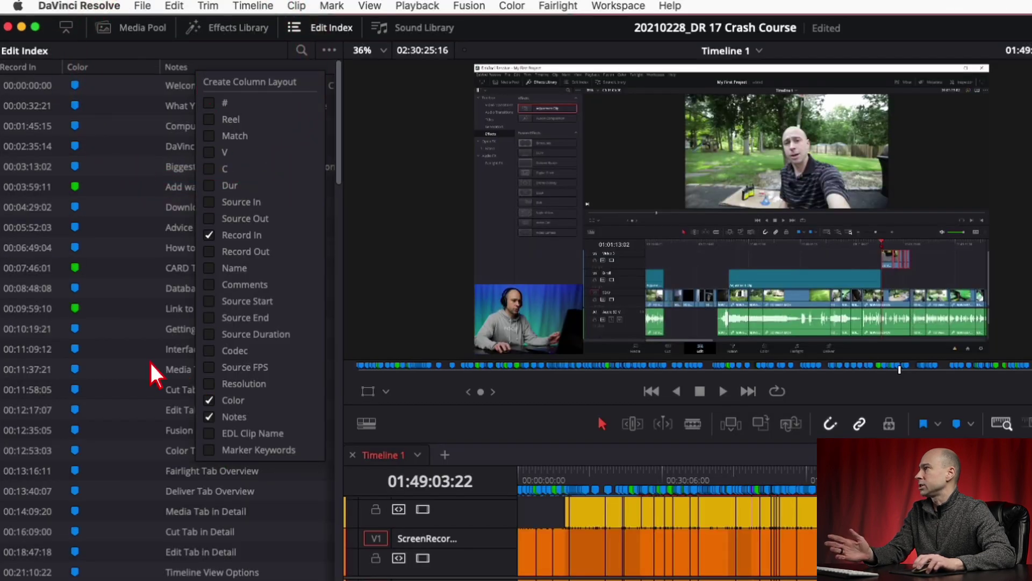
Jump to the Edit Tab Overview marker at 00:12:17:07, then bring up the Media Pool
click(150, 406)
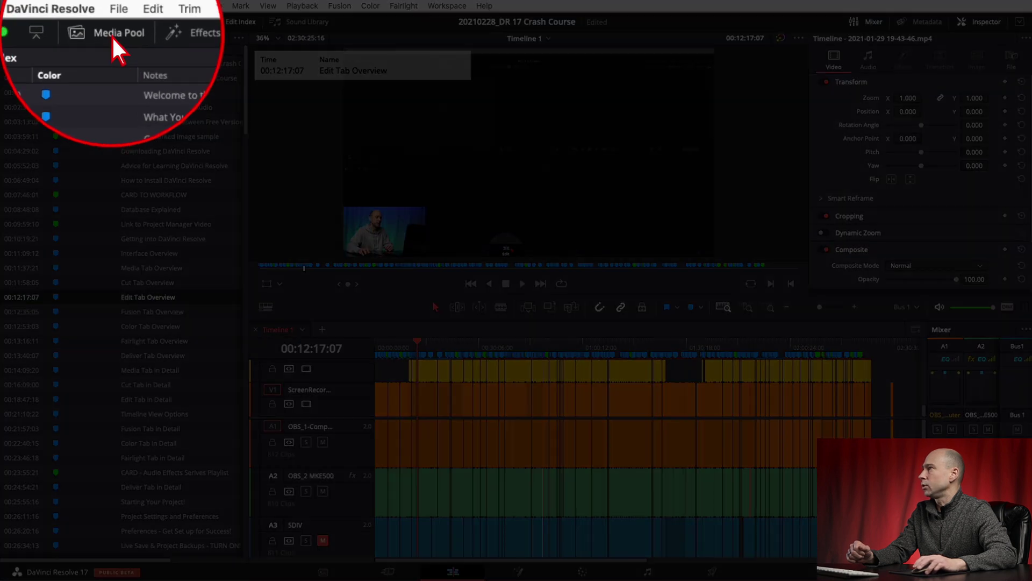
click(99, 24)
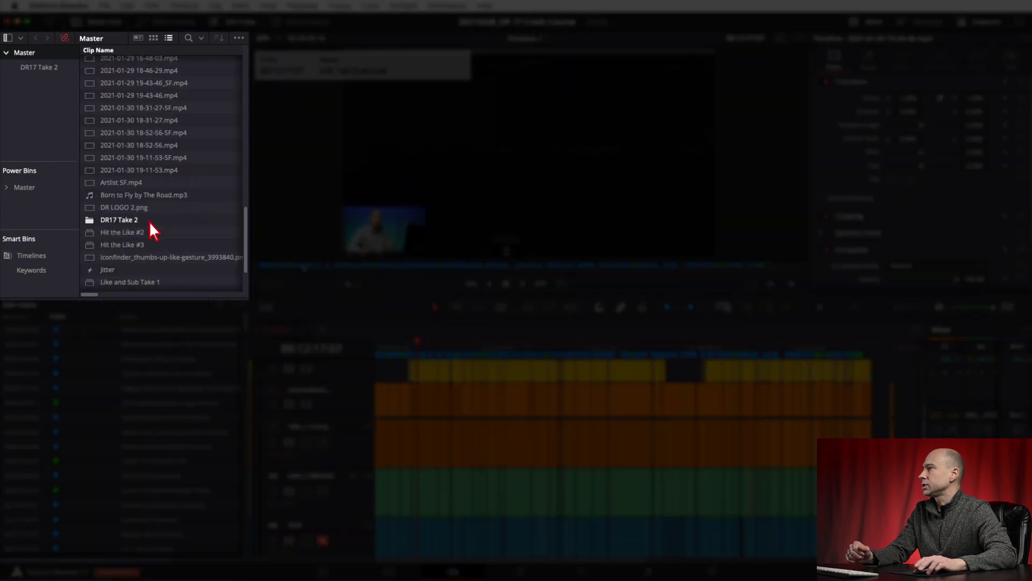
Bring up the Timelines > Export submenu for Timeline 1 in the Media Pool
scroll(149, 221, down, 5)
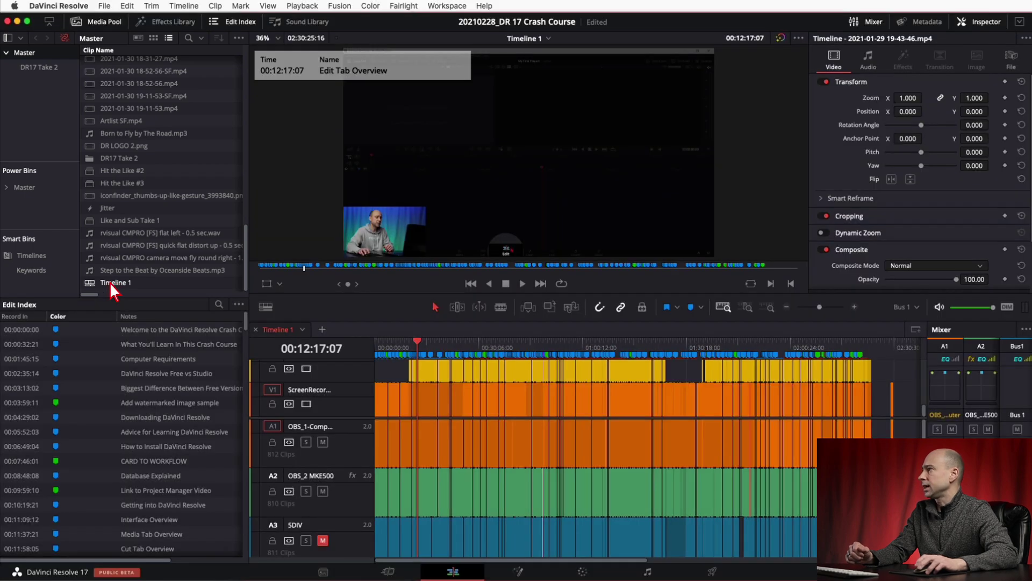
right_click(112, 285)
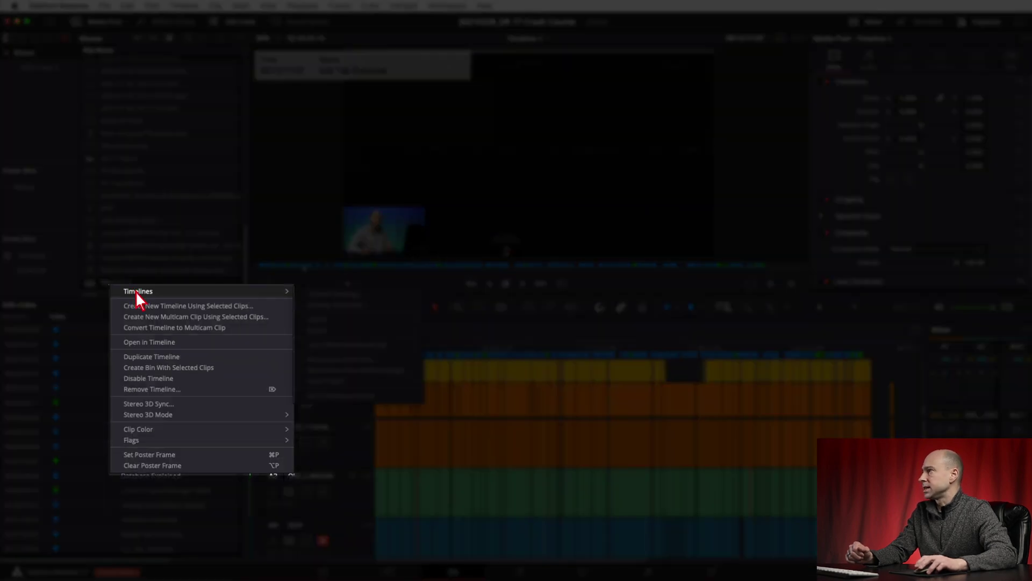
mouse_move(140, 291)
mouse_move(348, 330)
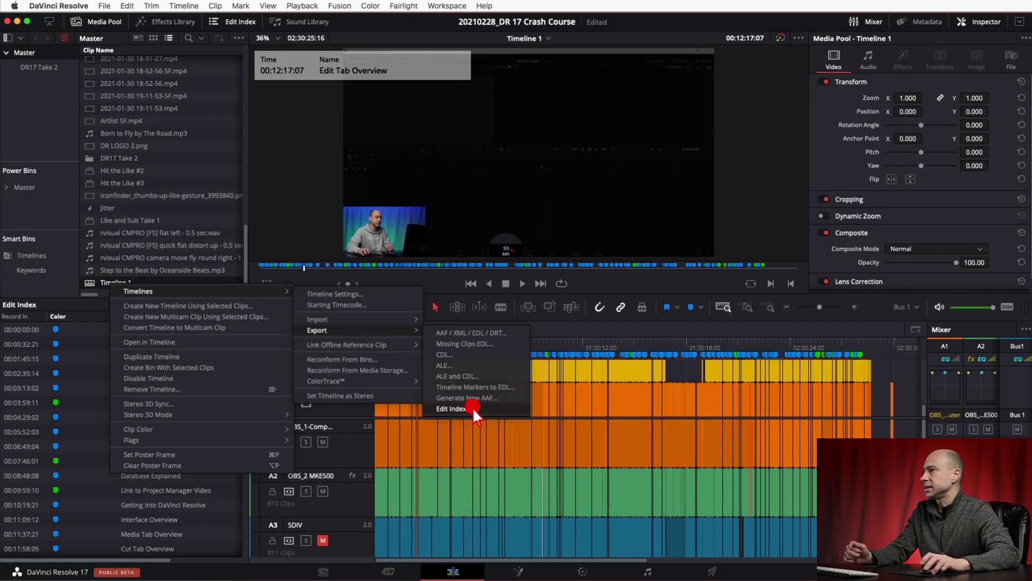
Export Timeline 1's edit index in Comma Separated Values (*.csv) format
click(463, 437)
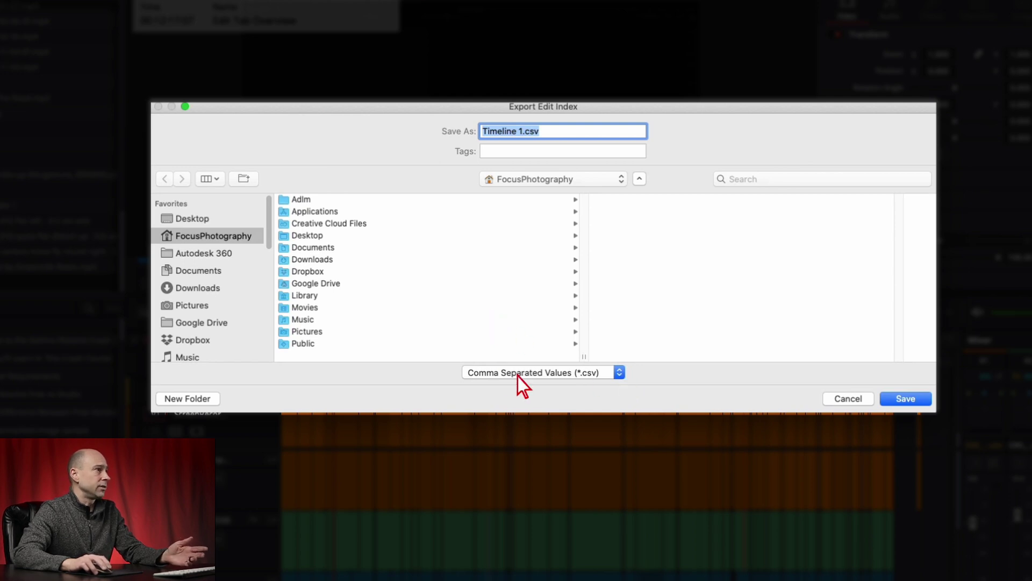
click(618, 372)
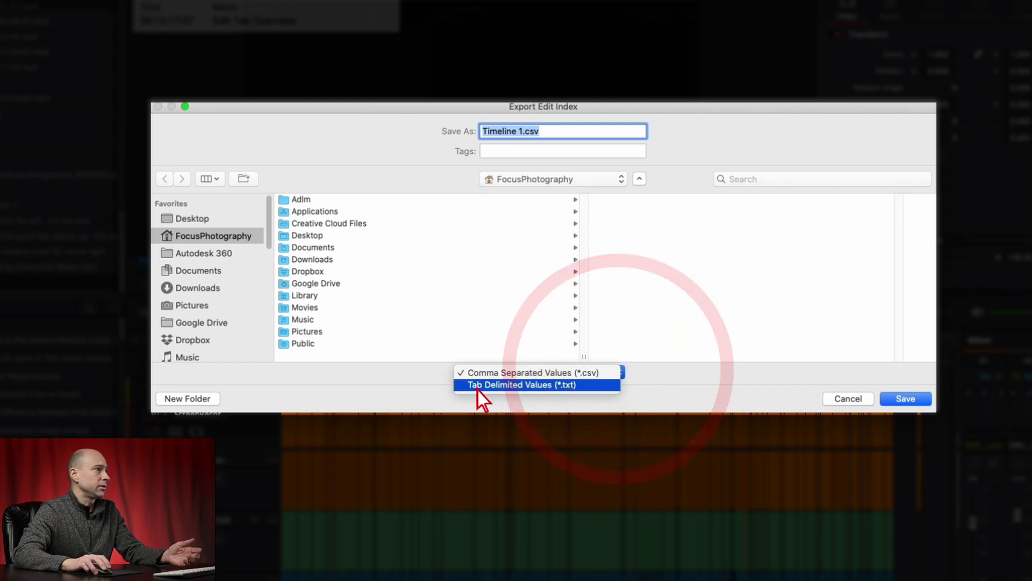
click(534, 372)
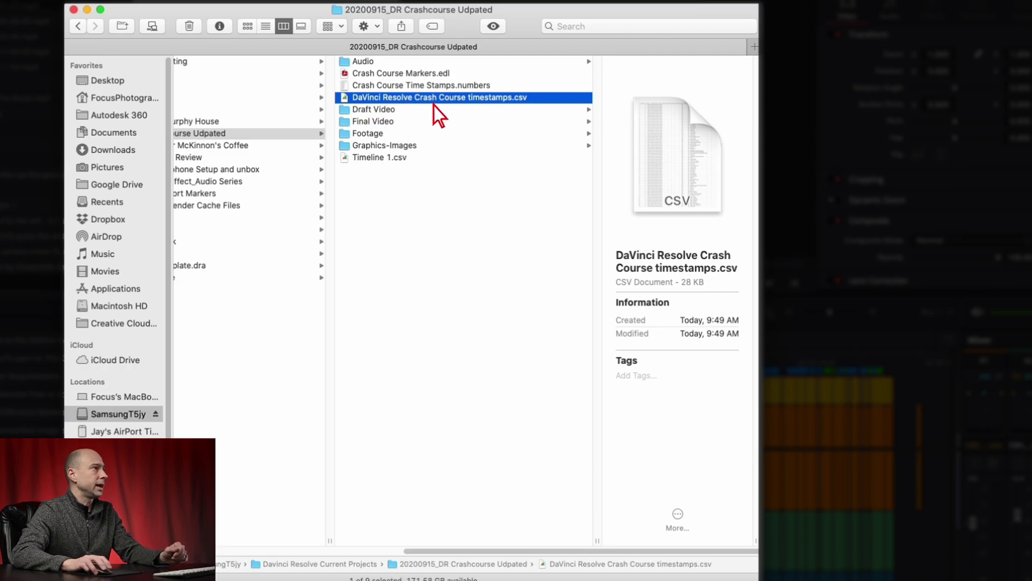
Open the Crash Course timestamps CSV with Numbers.app from Finder
right_click(399, 100)
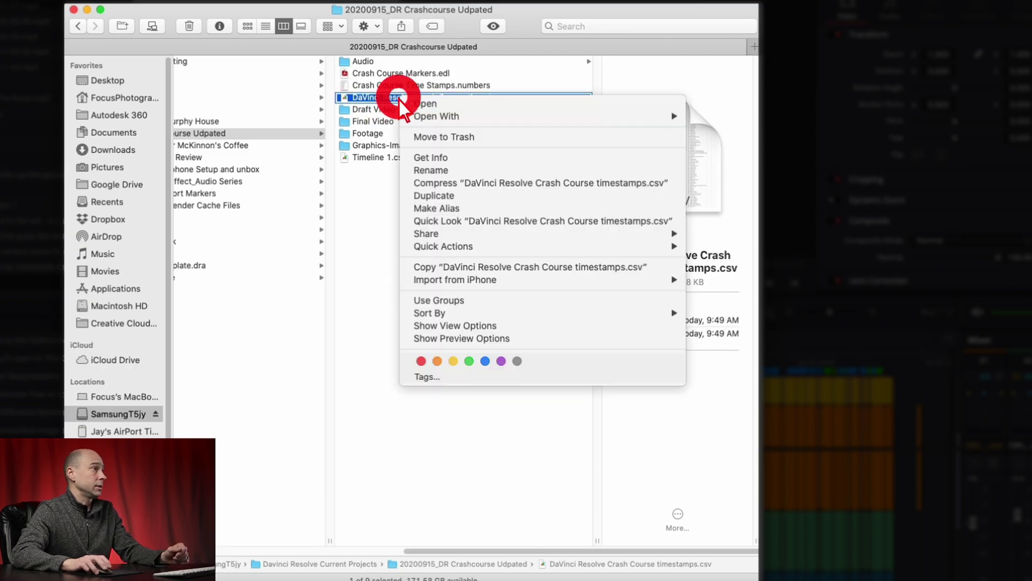
mouse_move(430, 118)
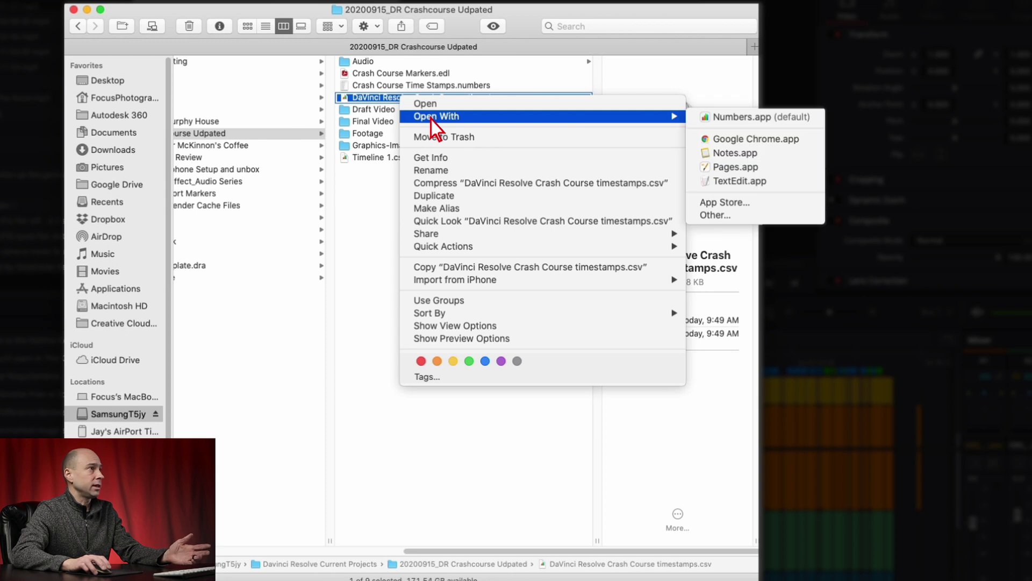
click(717, 117)
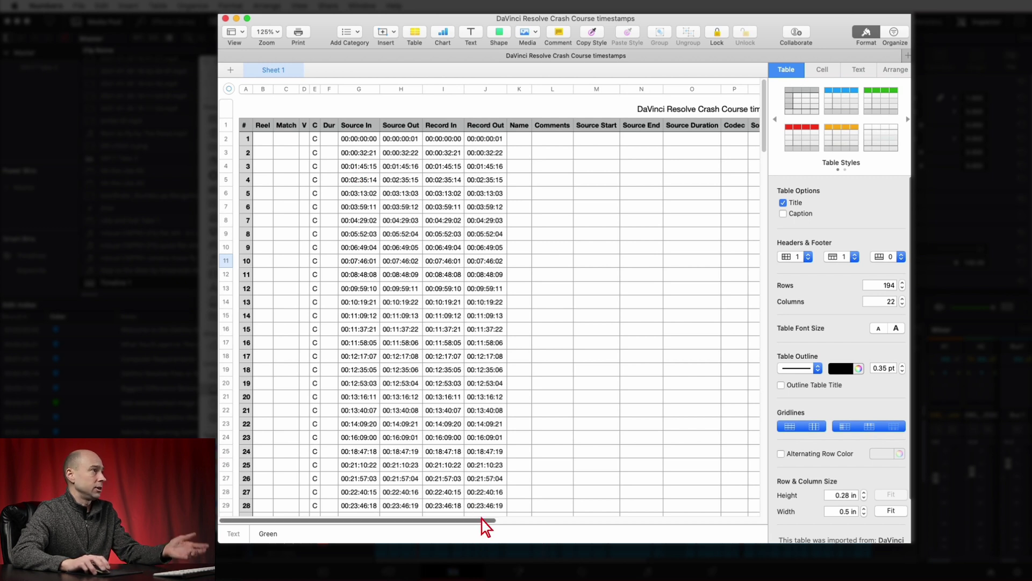
Hide columns J through R, leaving #, Record In, Color and Notes
drag(487, 527, 662, 526)
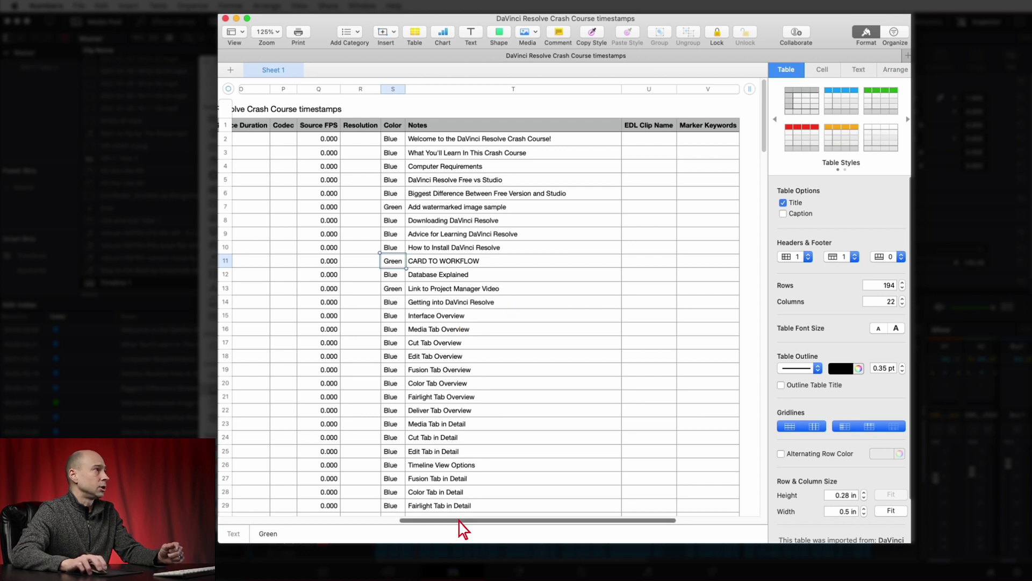
drag(461, 525, 366, 526)
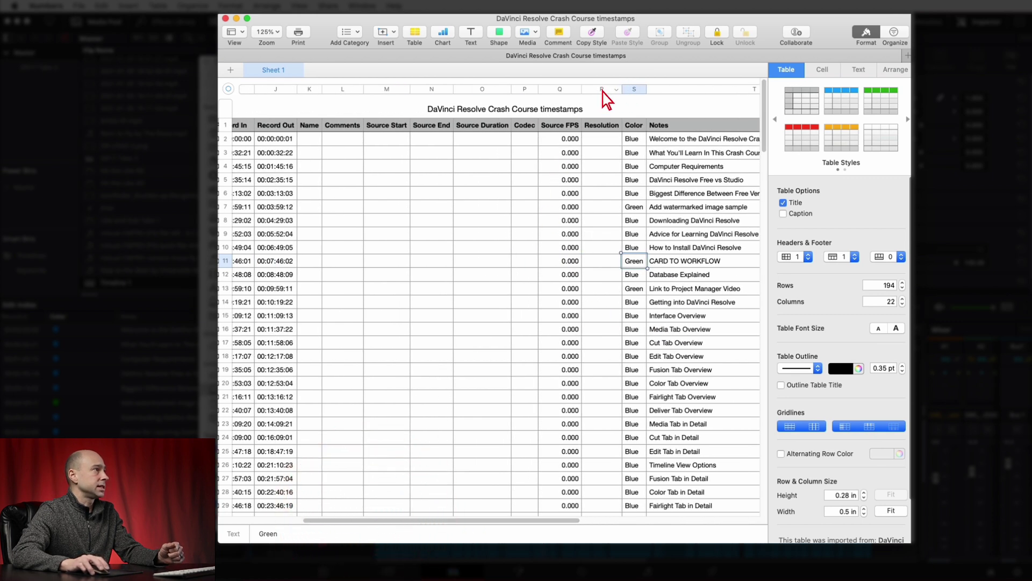
drag(602, 89, 286, 90)
right_click(285, 91)
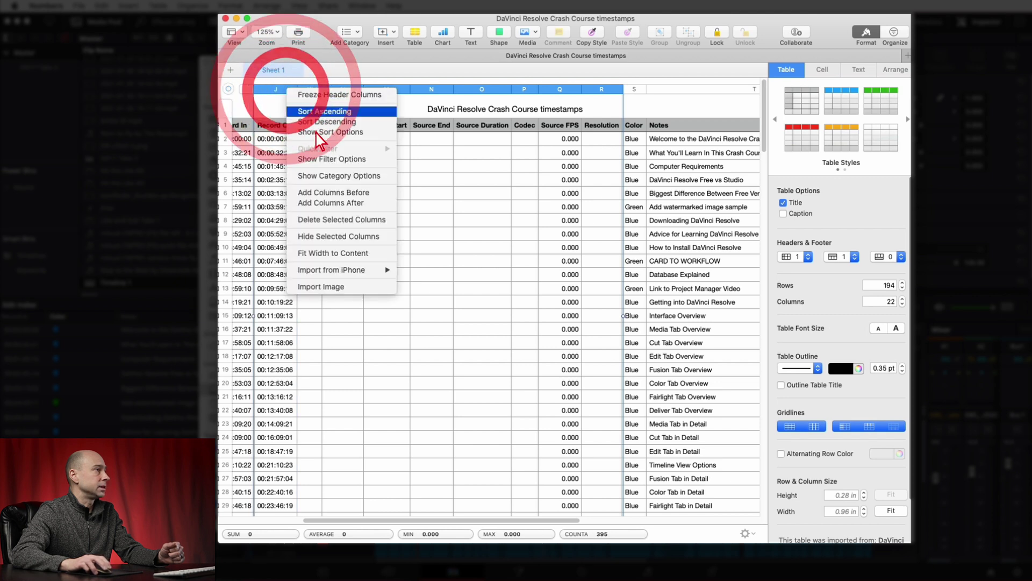
click(338, 236)
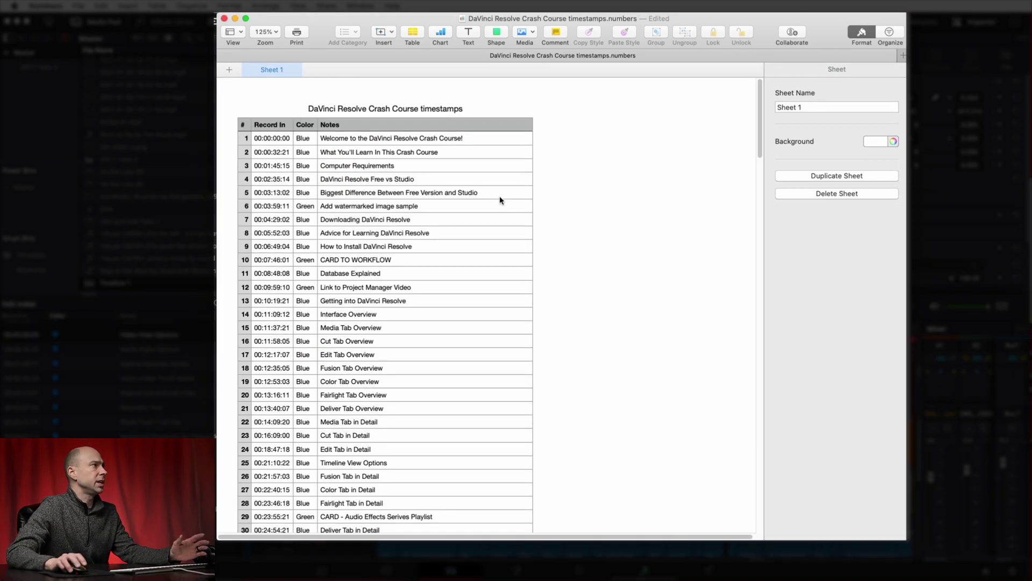
click(276, 141)
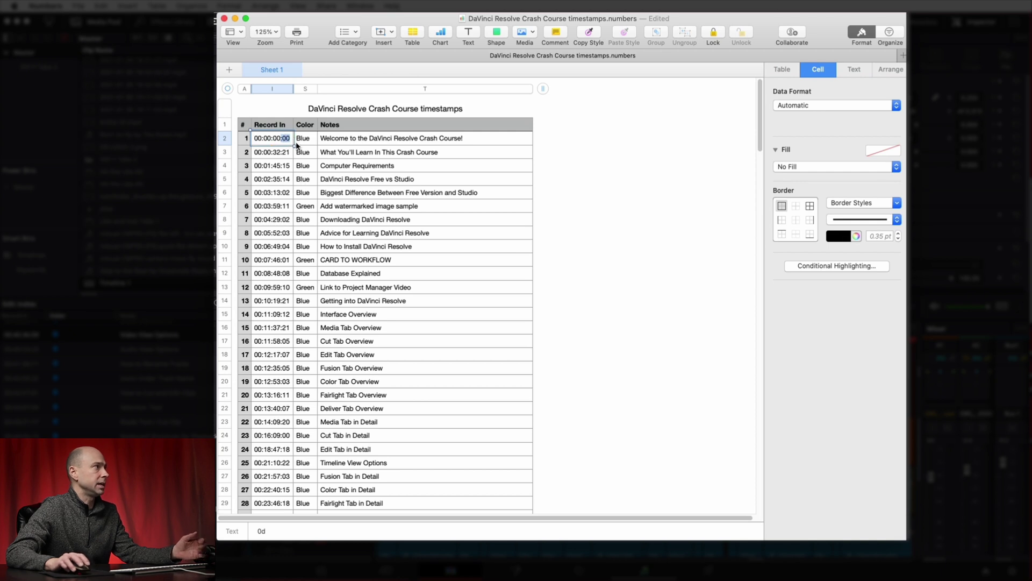
click(568, 175)
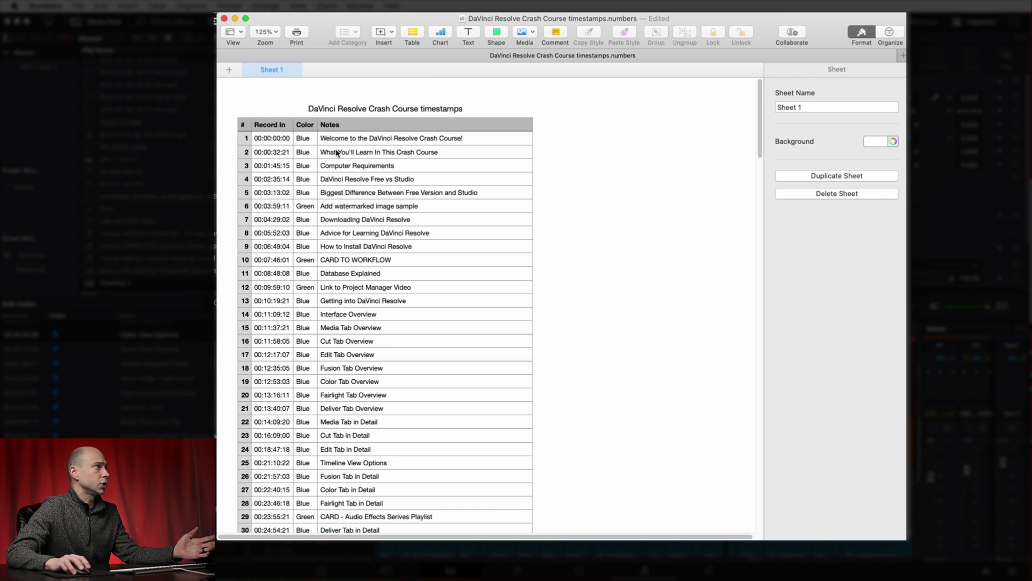
click(276, 138)
click(779, 107)
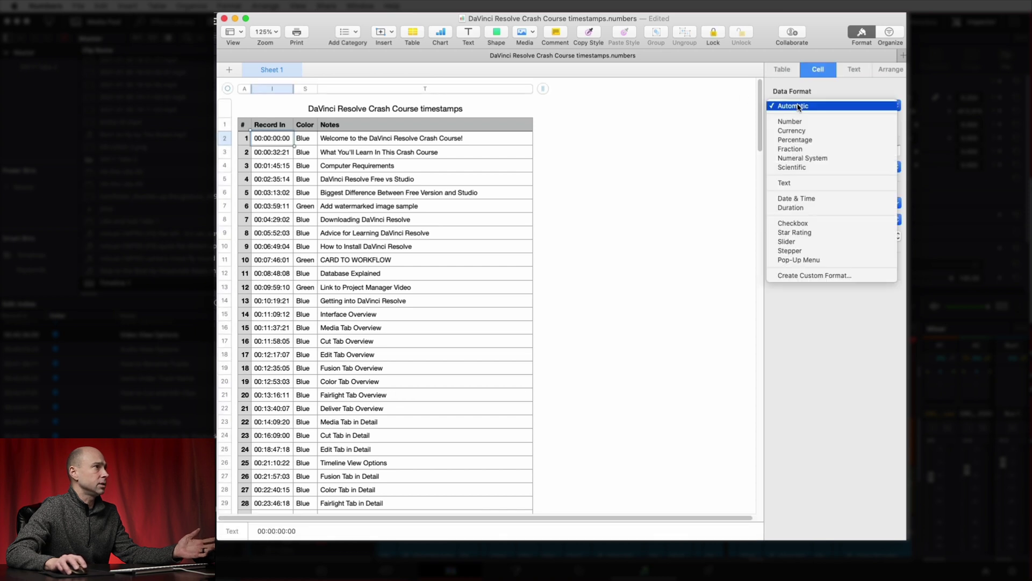
click(799, 209)
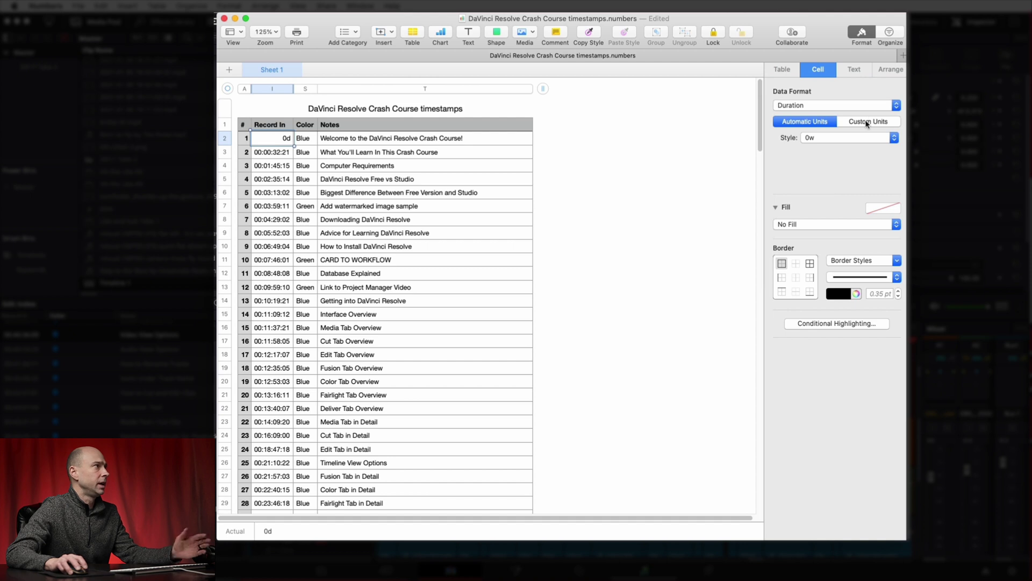
key(super+z)
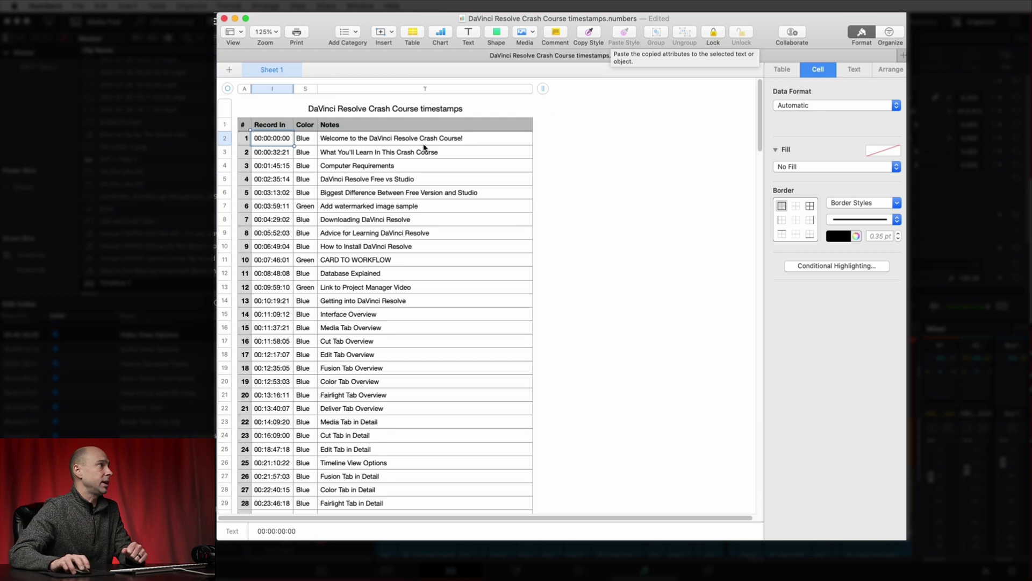
click(542, 168)
Hide the Color column in the timestamps table
click(306, 125)
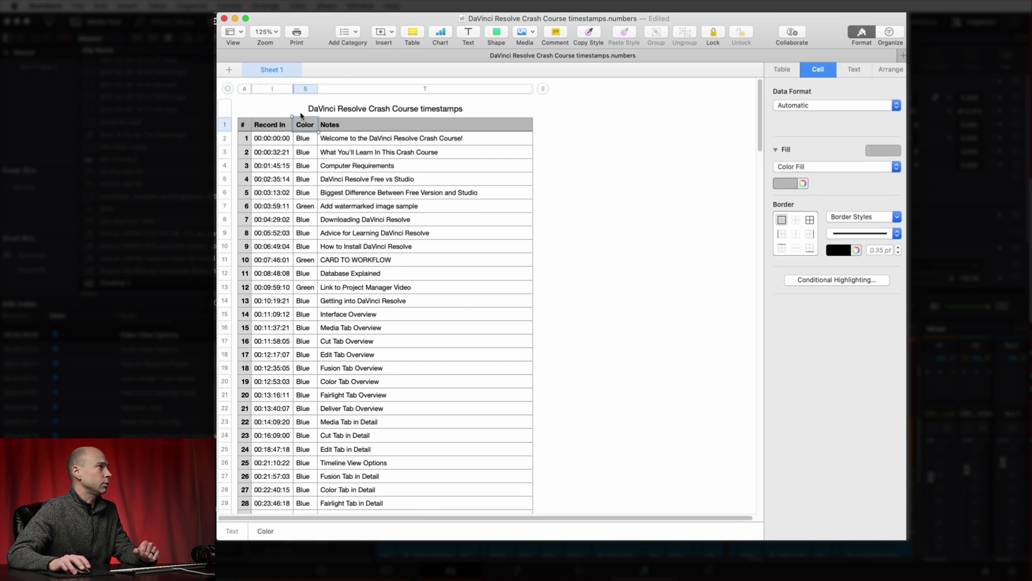
click(304, 91)
right_click(304, 89)
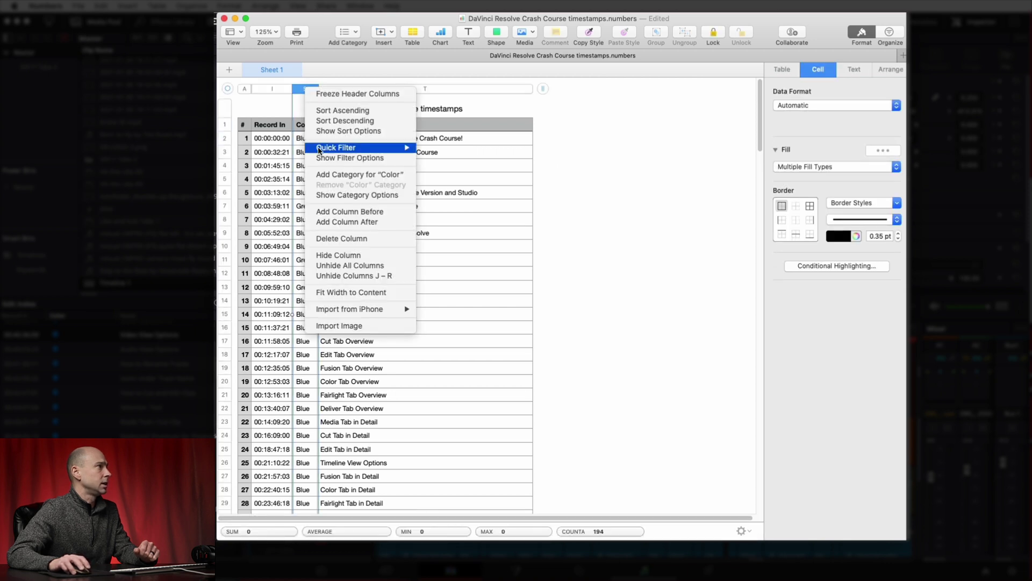
click(342, 255)
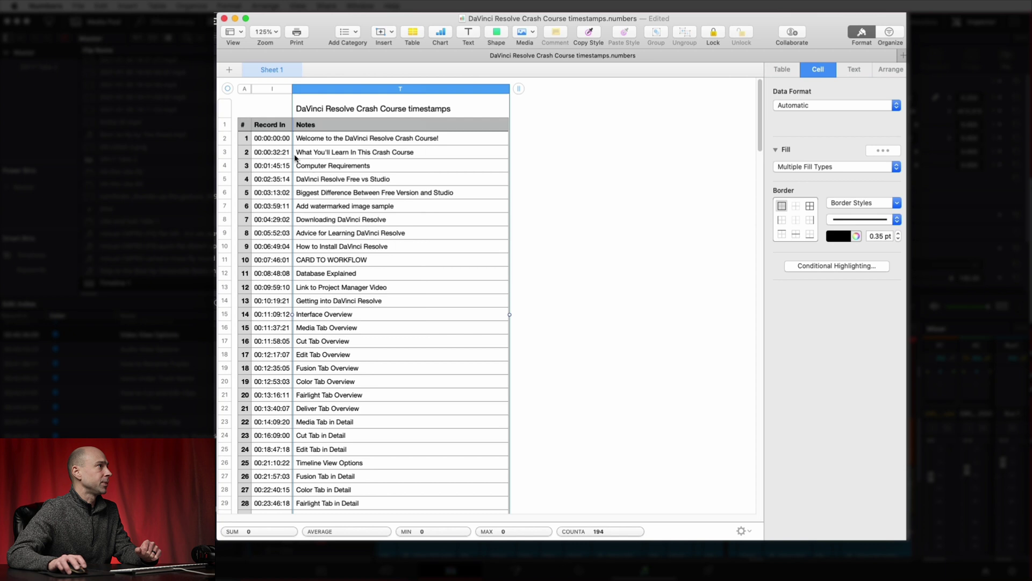
Copy the Record In times and notes for markers 1 through 14
click(326, 155)
drag(269, 139, 350, 310)
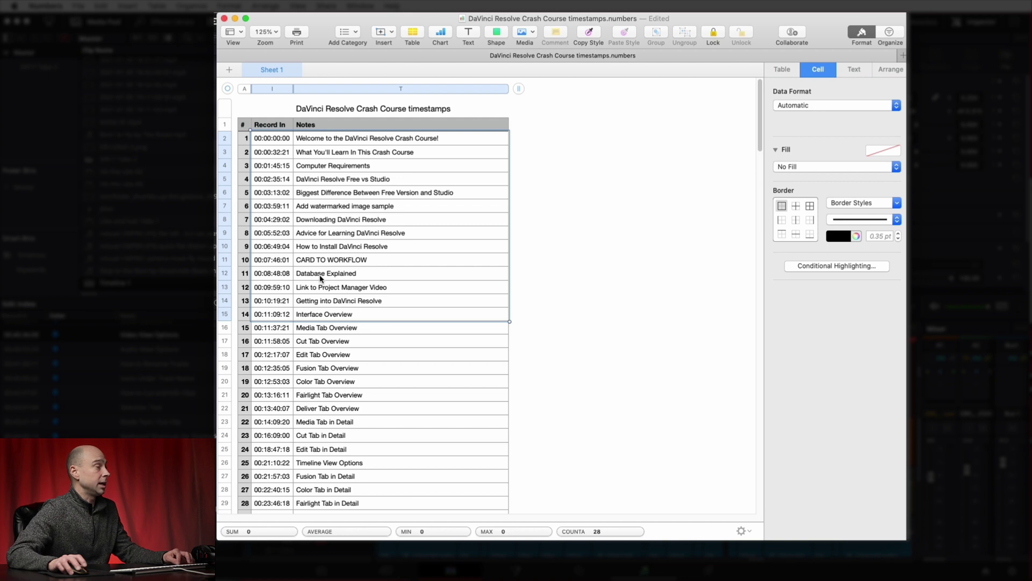
key(super+c)
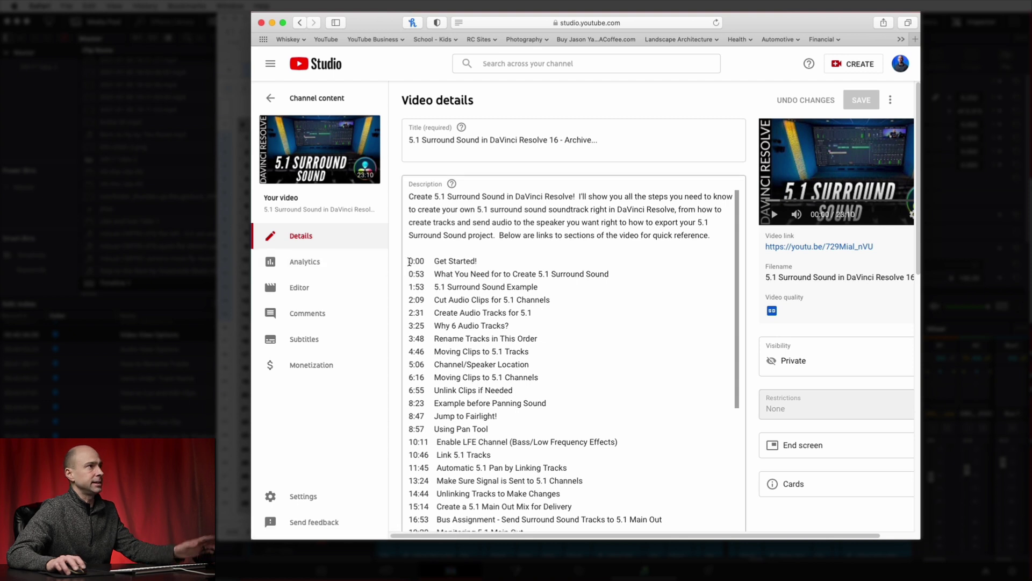
Delete the old chapter list (0:00 to 13:24) from the video description
drag(407, 262, 484, 328)
click(529, 351)
click(407, 262)
key(shift+super+Up)
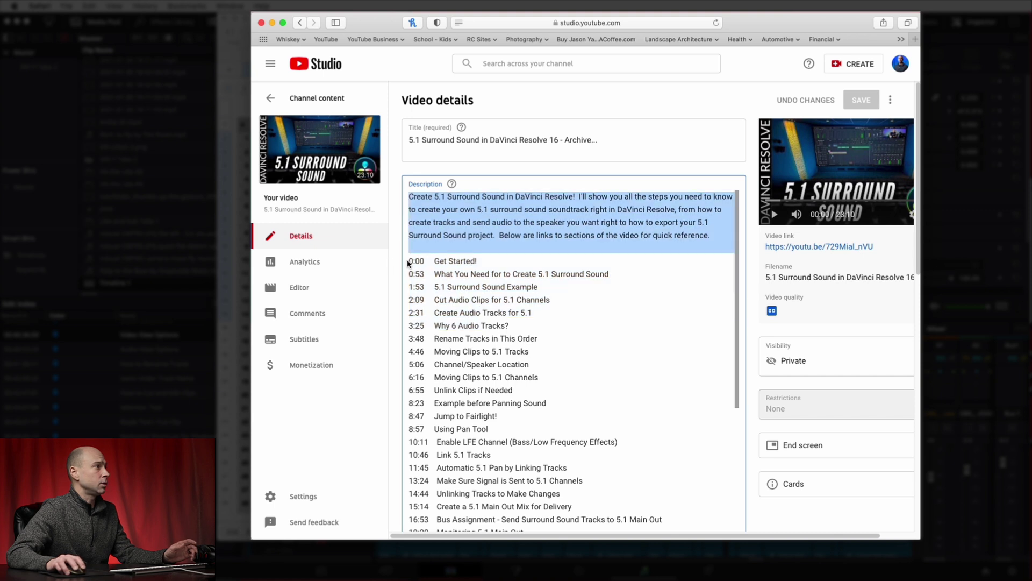
key(Left)
drag(408, 261, 632, 482)
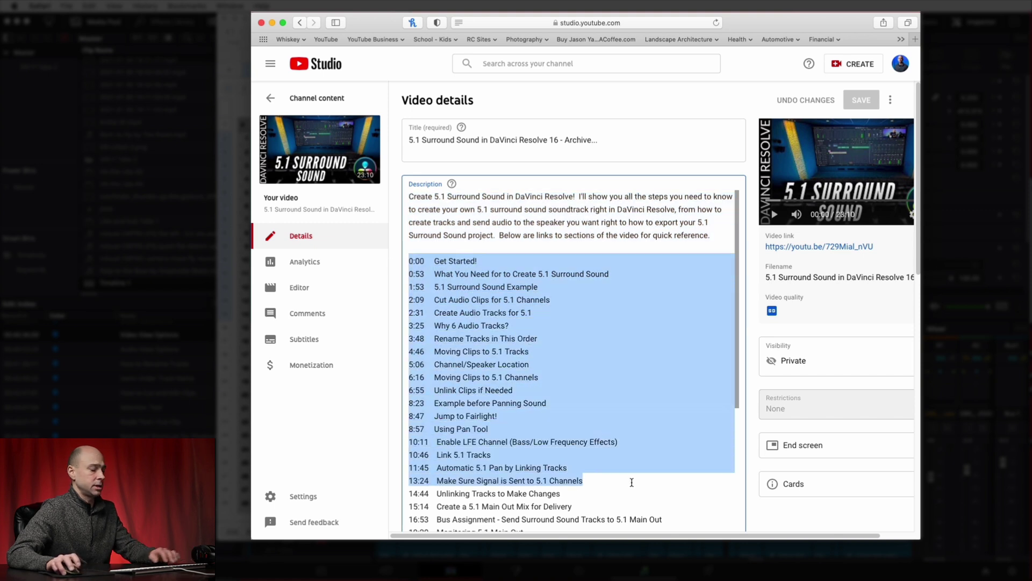
key(BackSpace)
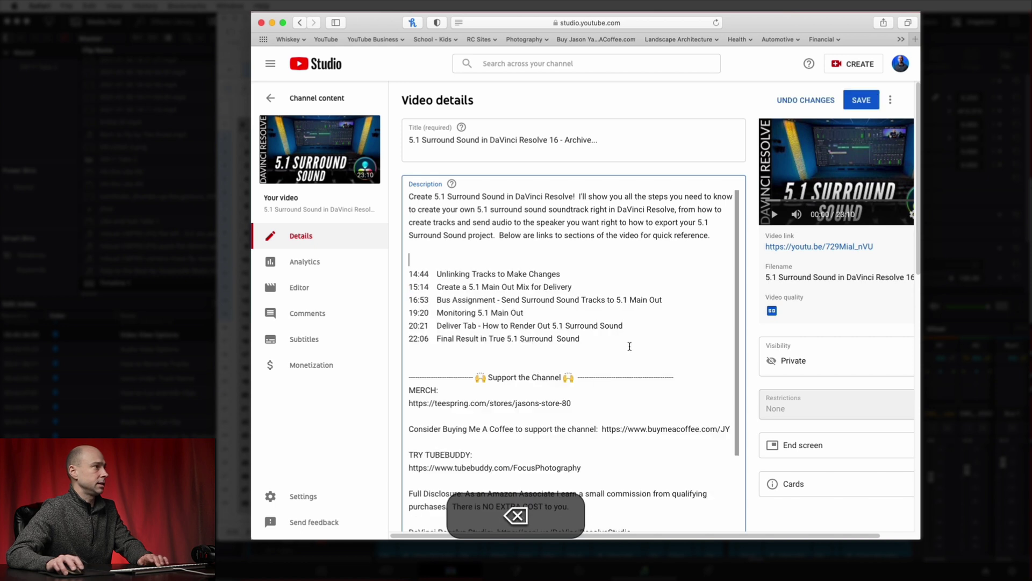
key(super+z)
Paste the fourteen timestamps, strip their :frames digits, and save the description
key(super+v)
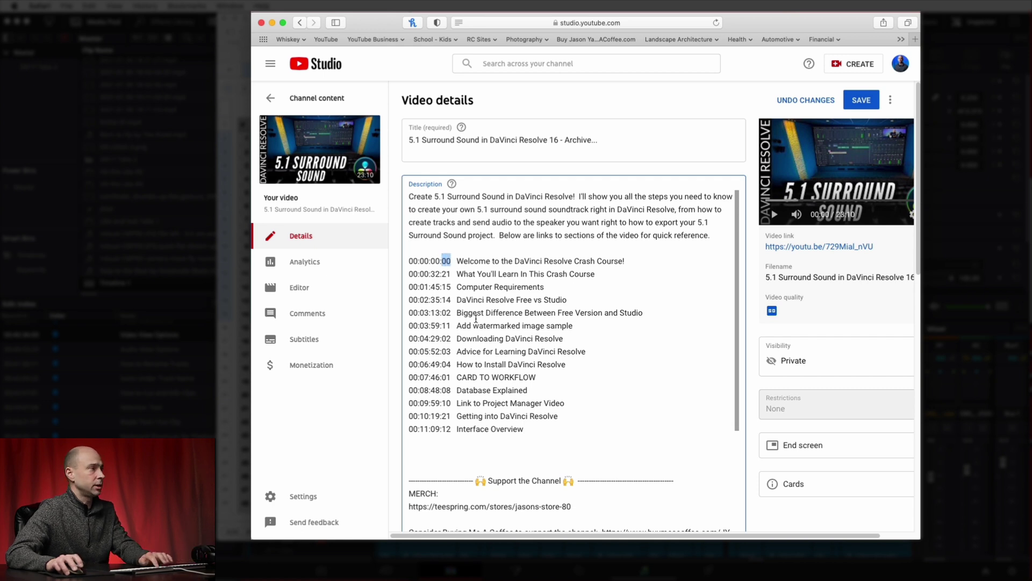
key(BackSpace)
key(BackSpace)
key(BackSpace)
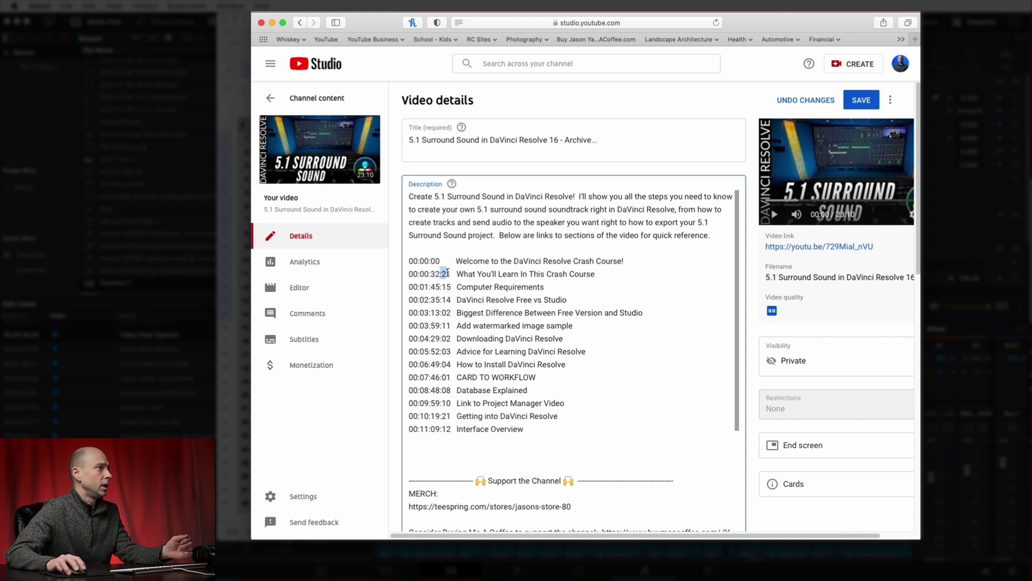
drag(447, 272, 449, 273)
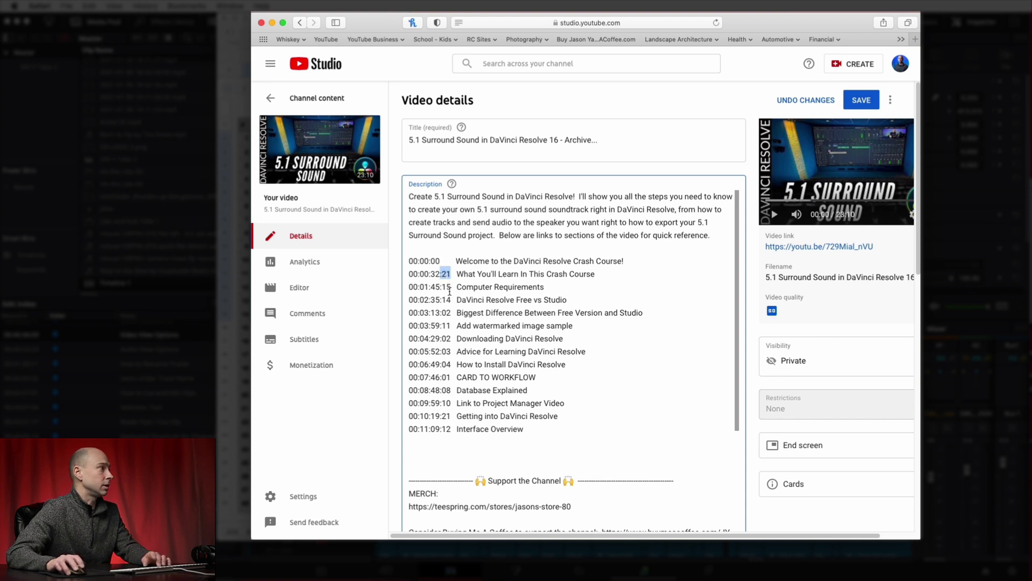
key(BackSpace)
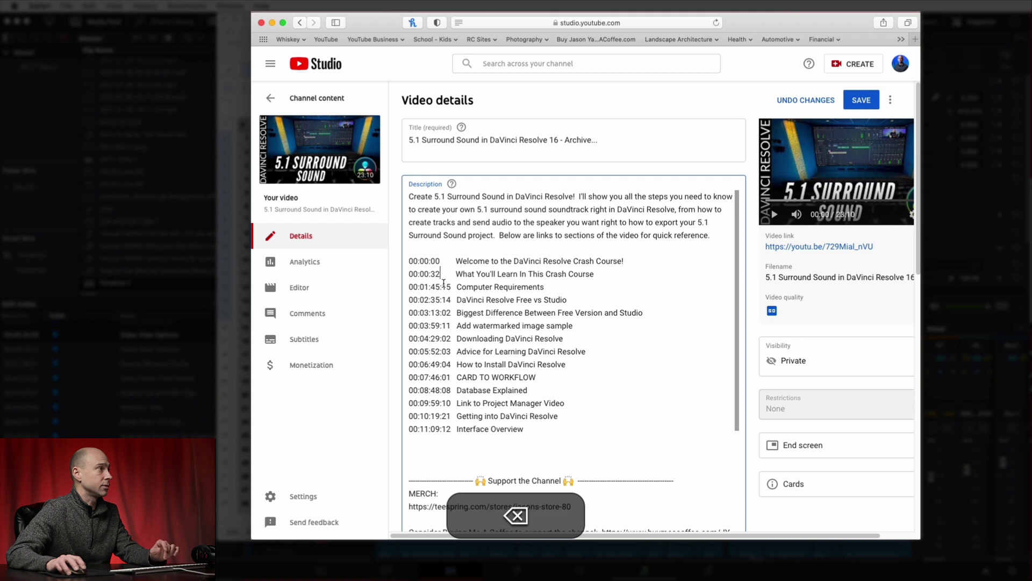
drag(440, 286, 452, 287)
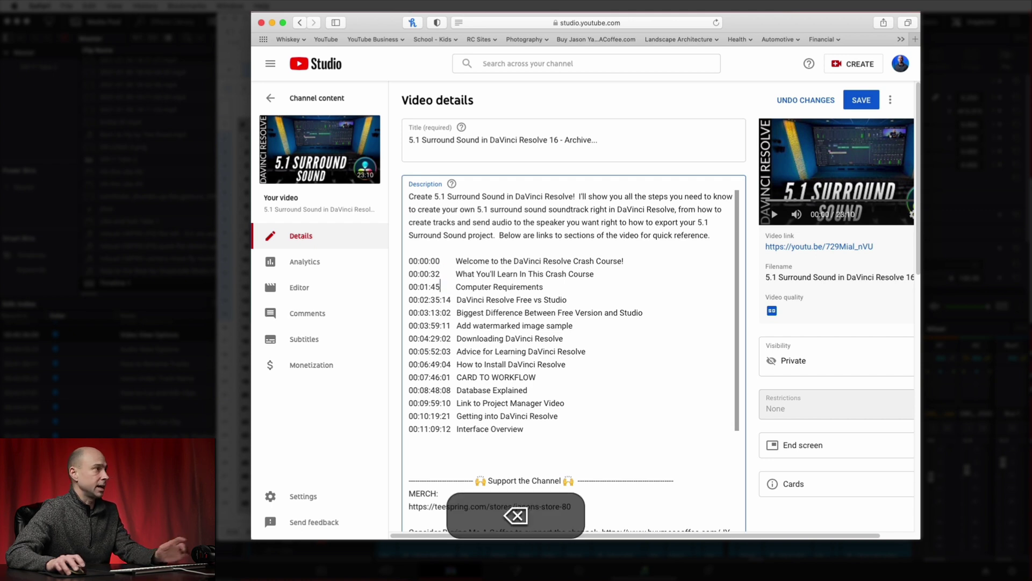
key(BackSpace)
drag(439, 299, 447, 300)
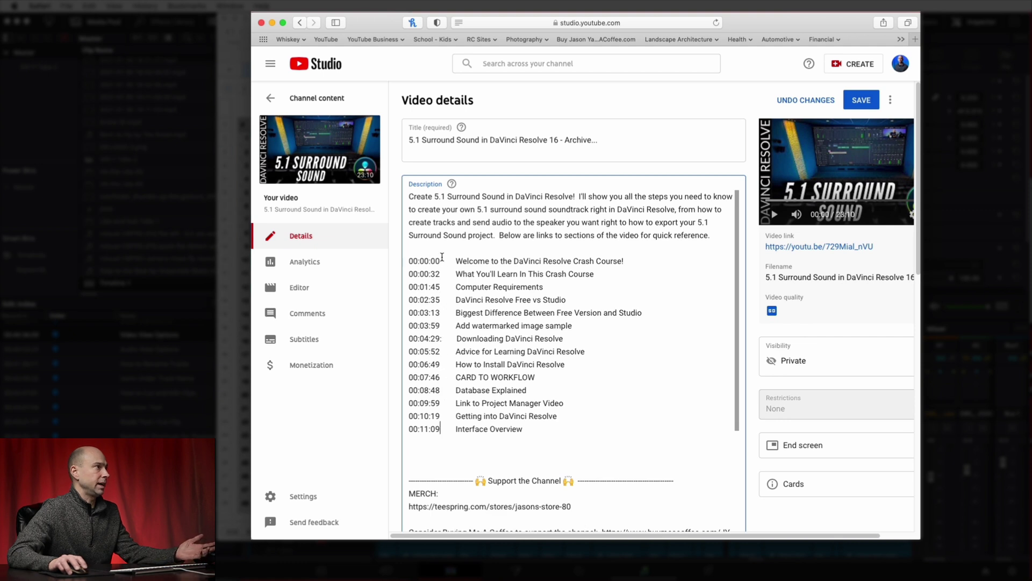
click(854, 101)
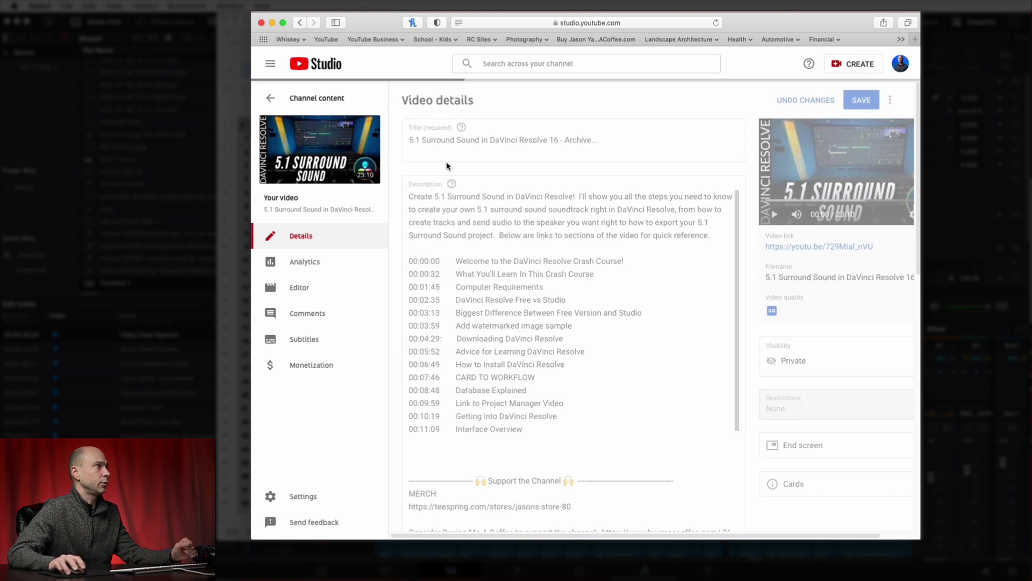
Open the video's YouTube watch page to view its named chapters
click(319, 151)
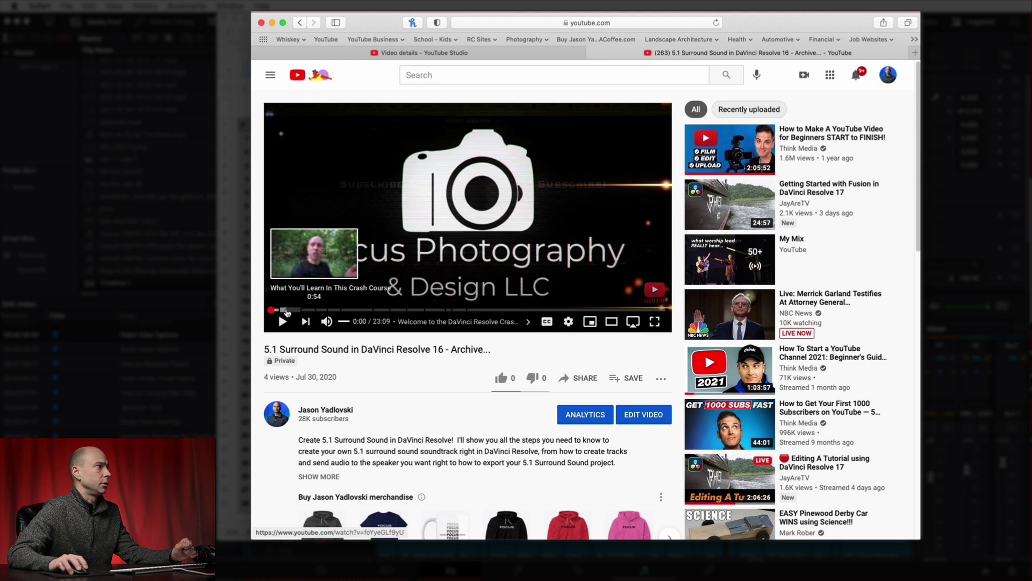